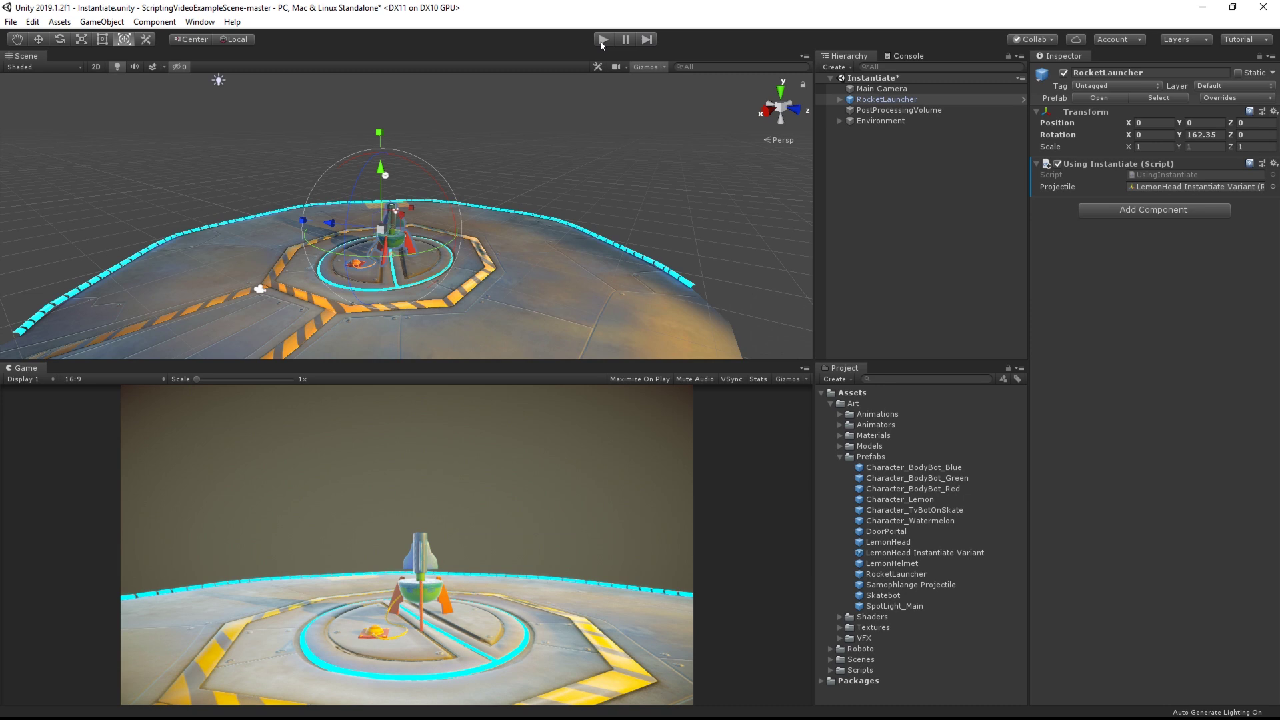
# - Play the scene and fire five LemonHead clones from the rocket launcher in the Game view
pyautogui.click(602, 39)
pyautogui.click(594, 487)
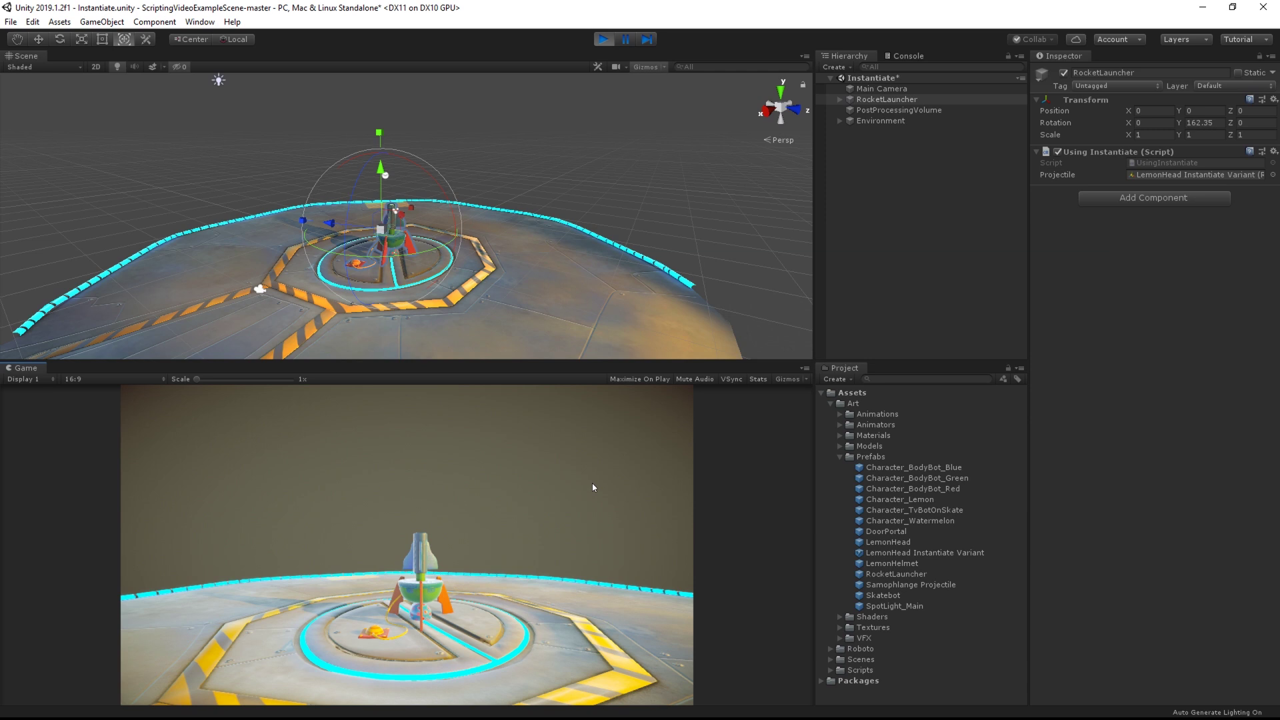
pyautogui.click(594, 487)
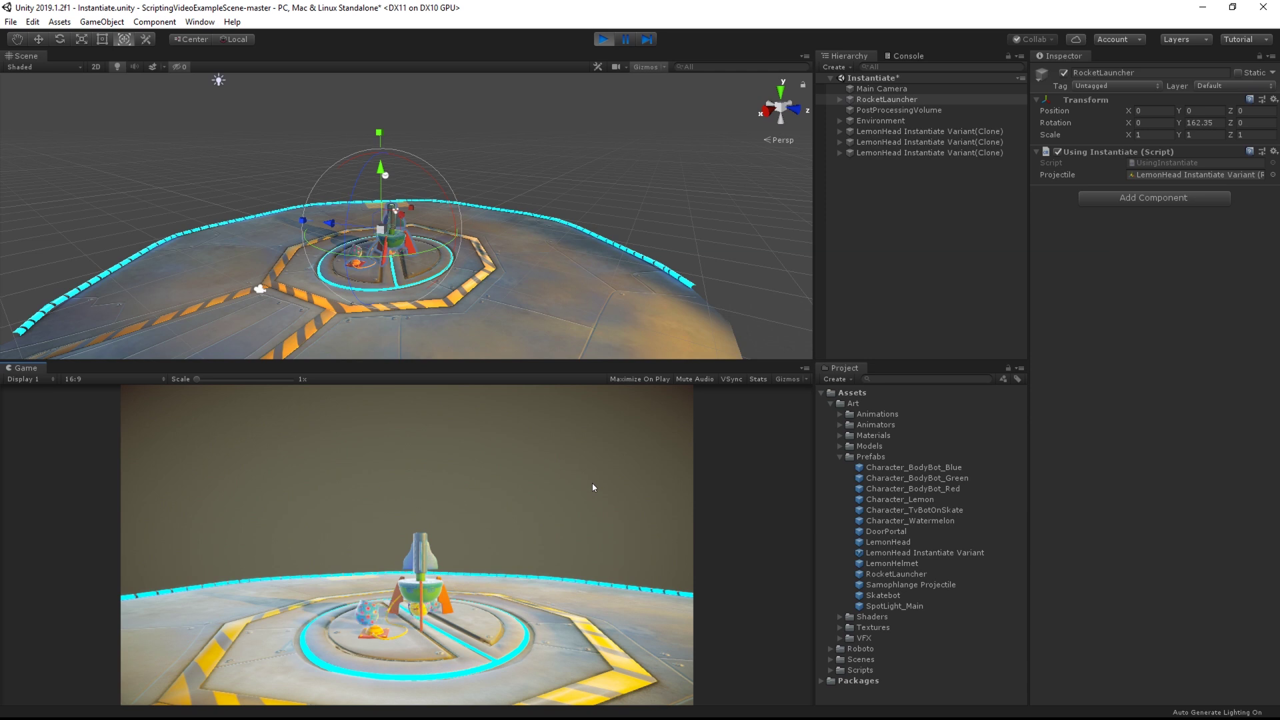
pyautogui.click(594, 487)
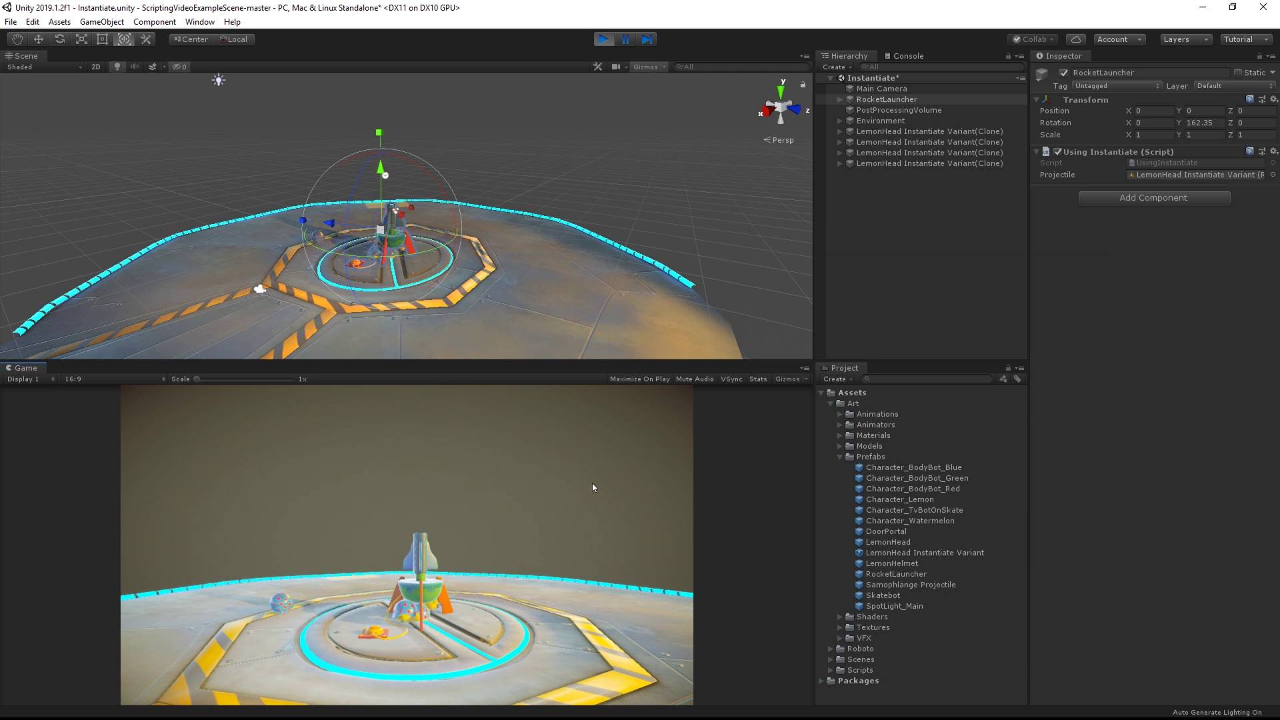
pyautogui.click(592, 486)
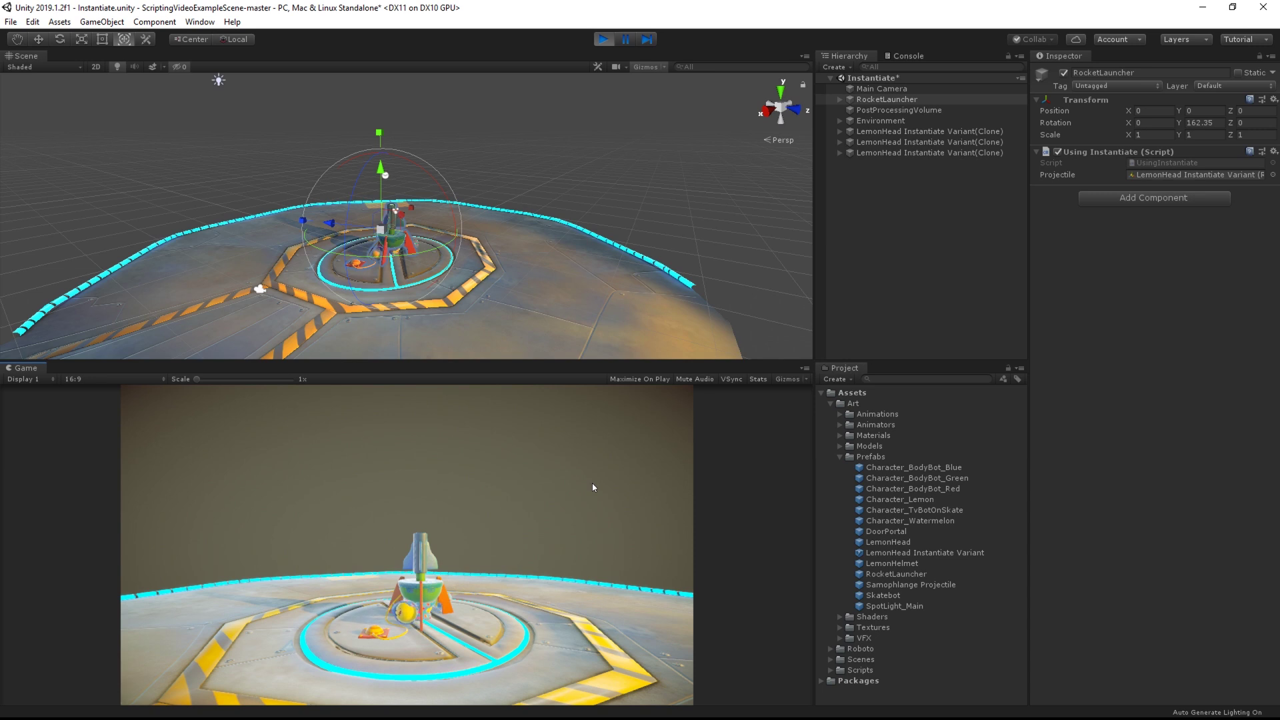
pyautogui.click(592, 488)
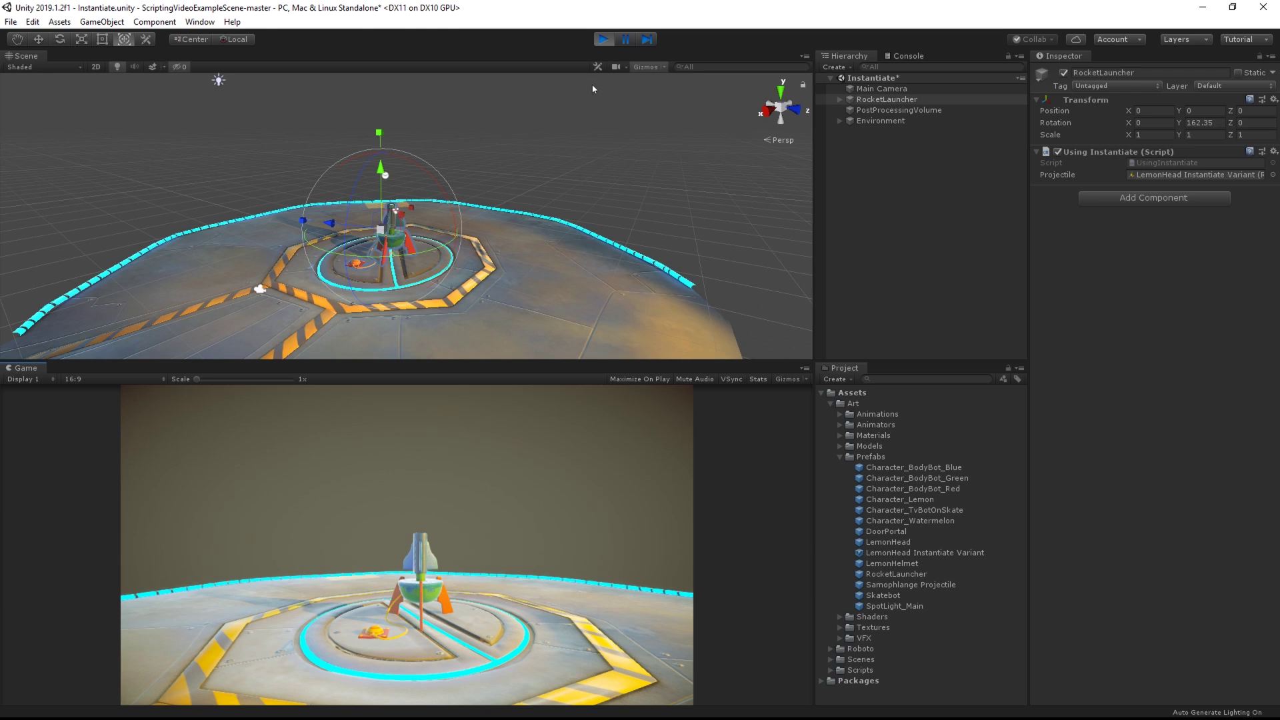
# - Stop play mode so the launcher script can be edited
pyautogui.click(602, 40)
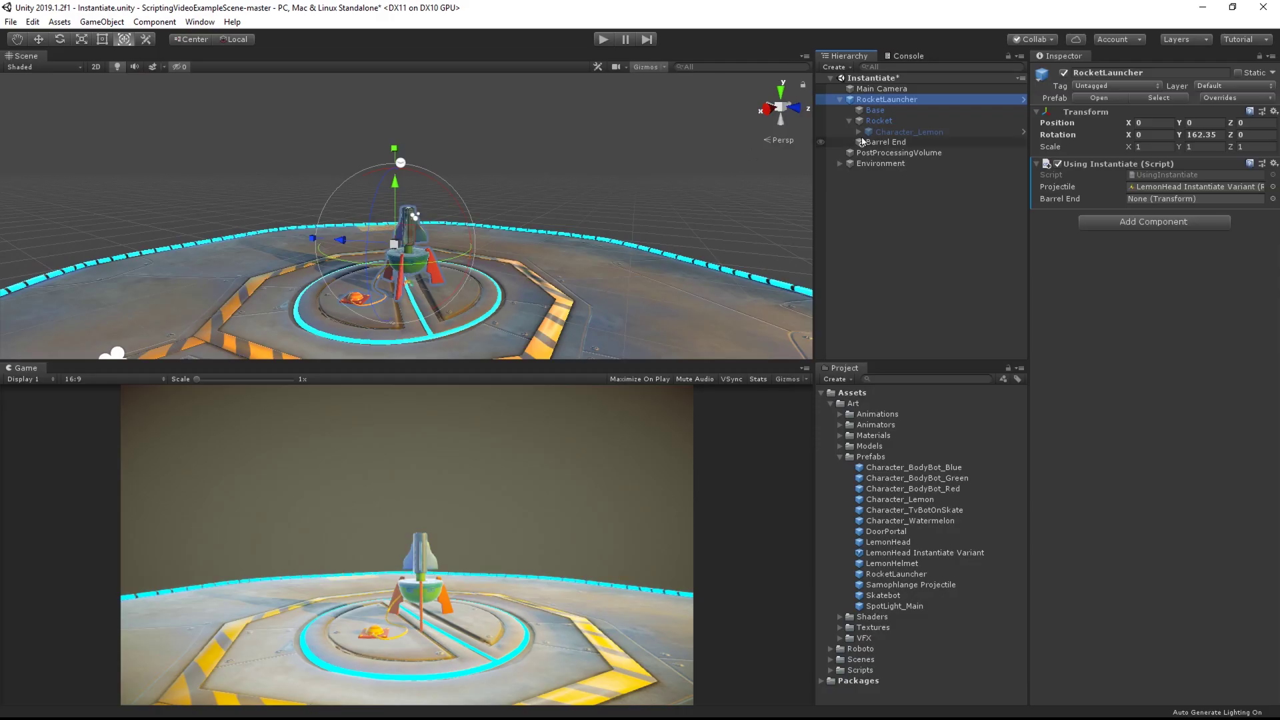
# - Assign the Barrel End object to the RocketLauncher script's Barrel End field
pyautogui.click(884, 142)
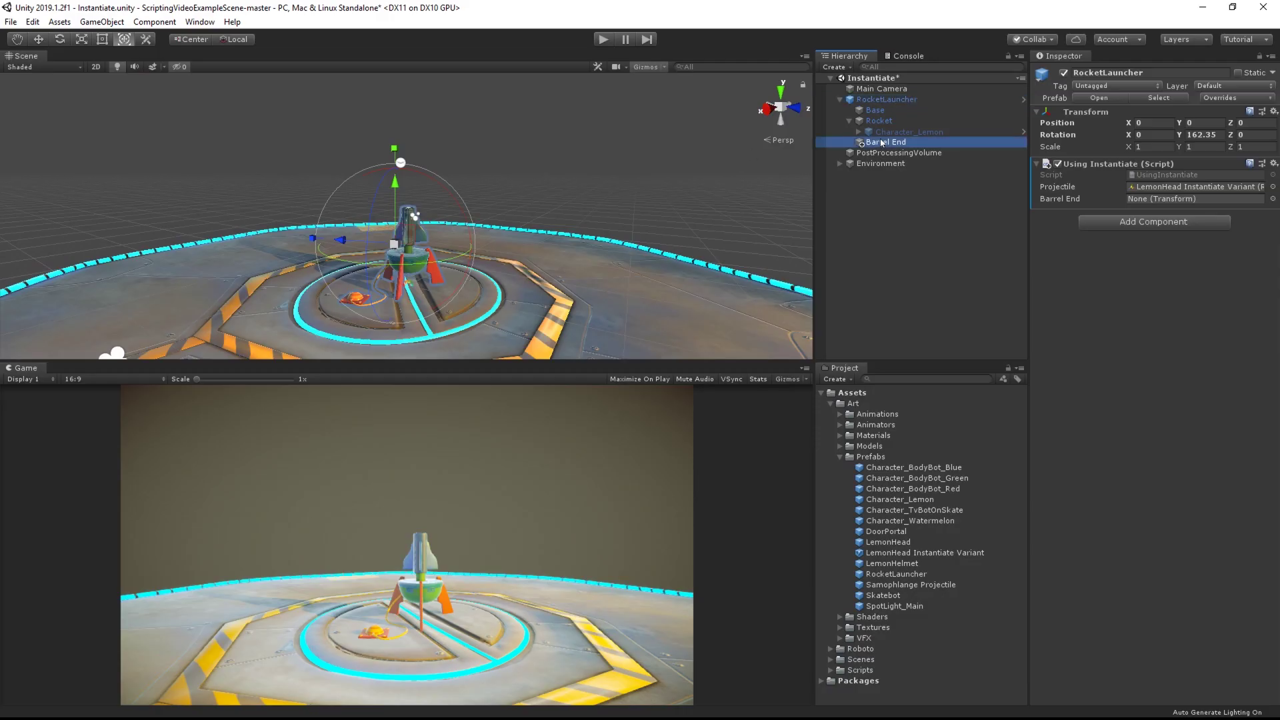
pyautogui.click(887, 100)
pyautogui.moveTo(885, 142); pyautogui.dragTo(1138, 201)
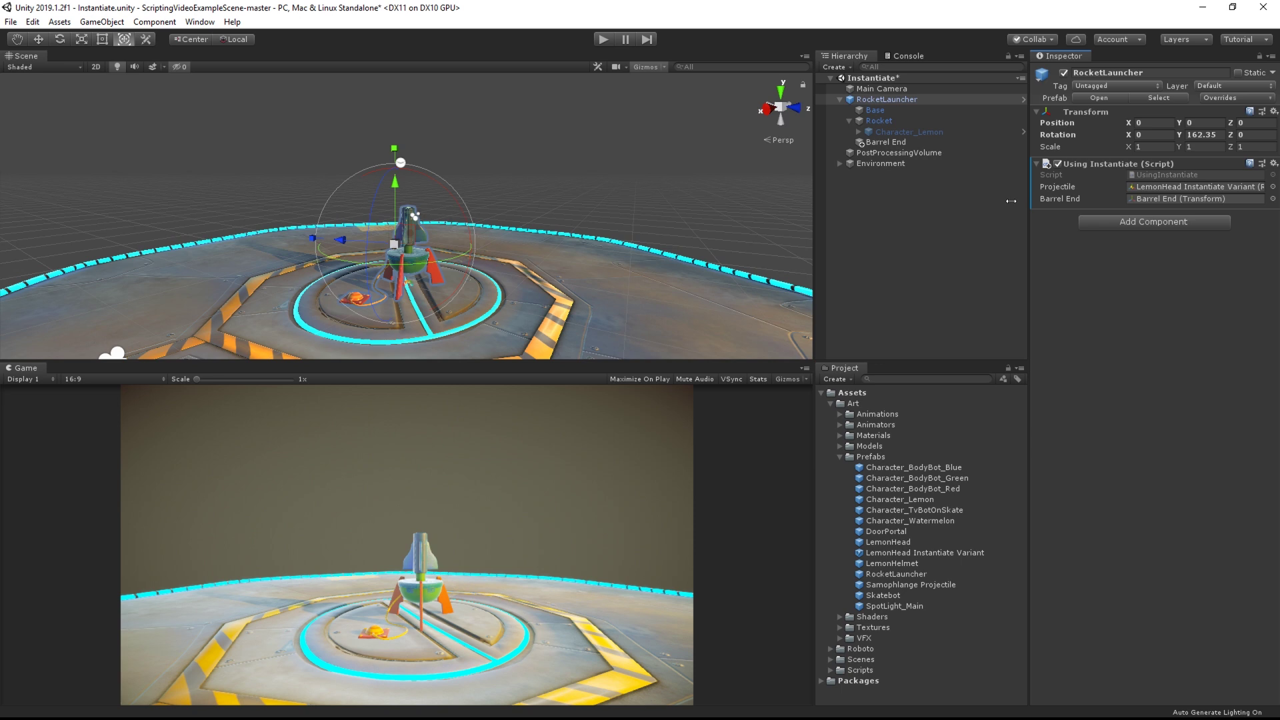
# - Play the scene, fire three lemons from the barrel end, then stop play mode
pyautogui.hotkey('ctrl', 'p')
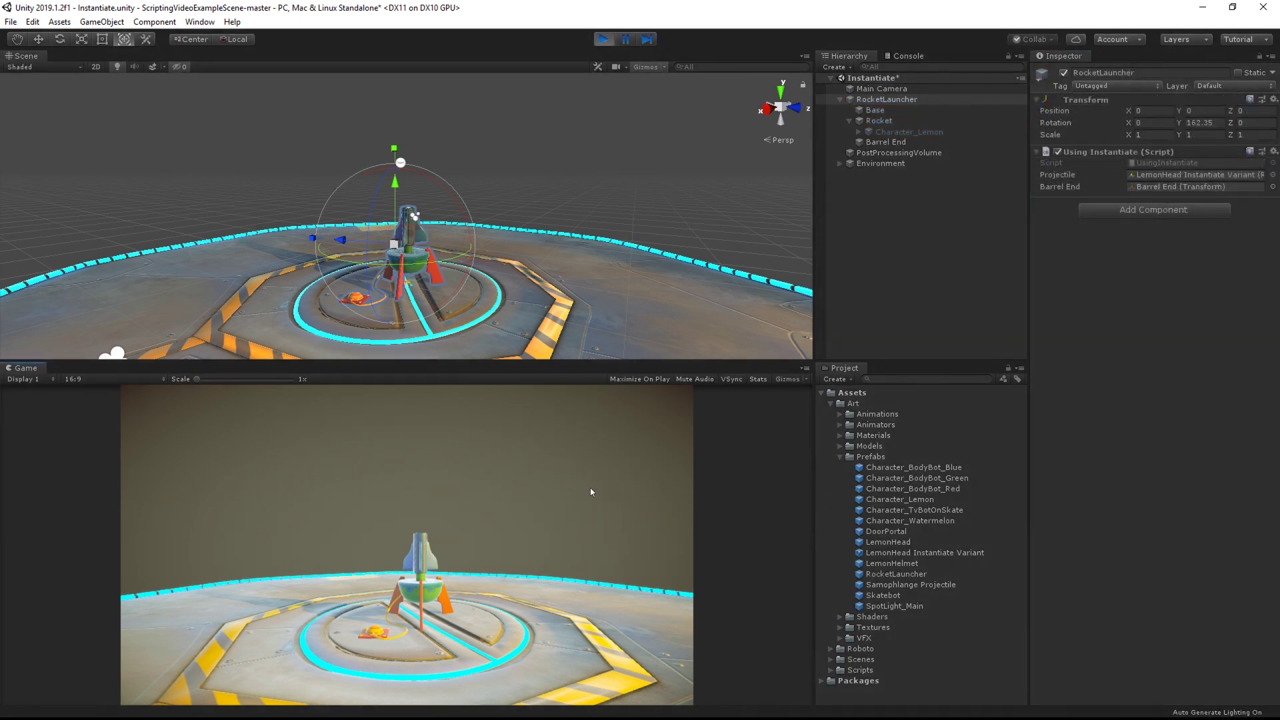
pyautogui.click(590, 487)
pyautogui.click(590, 487)
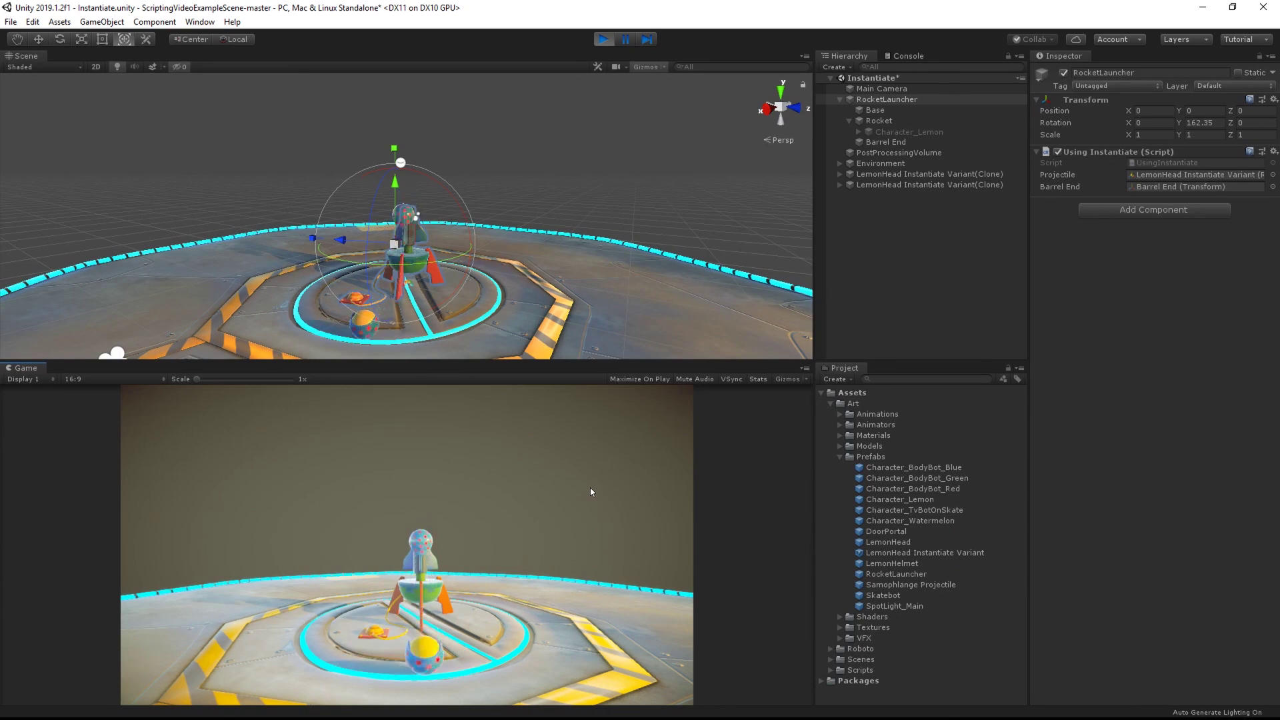
pyautogui.click(590, 486)
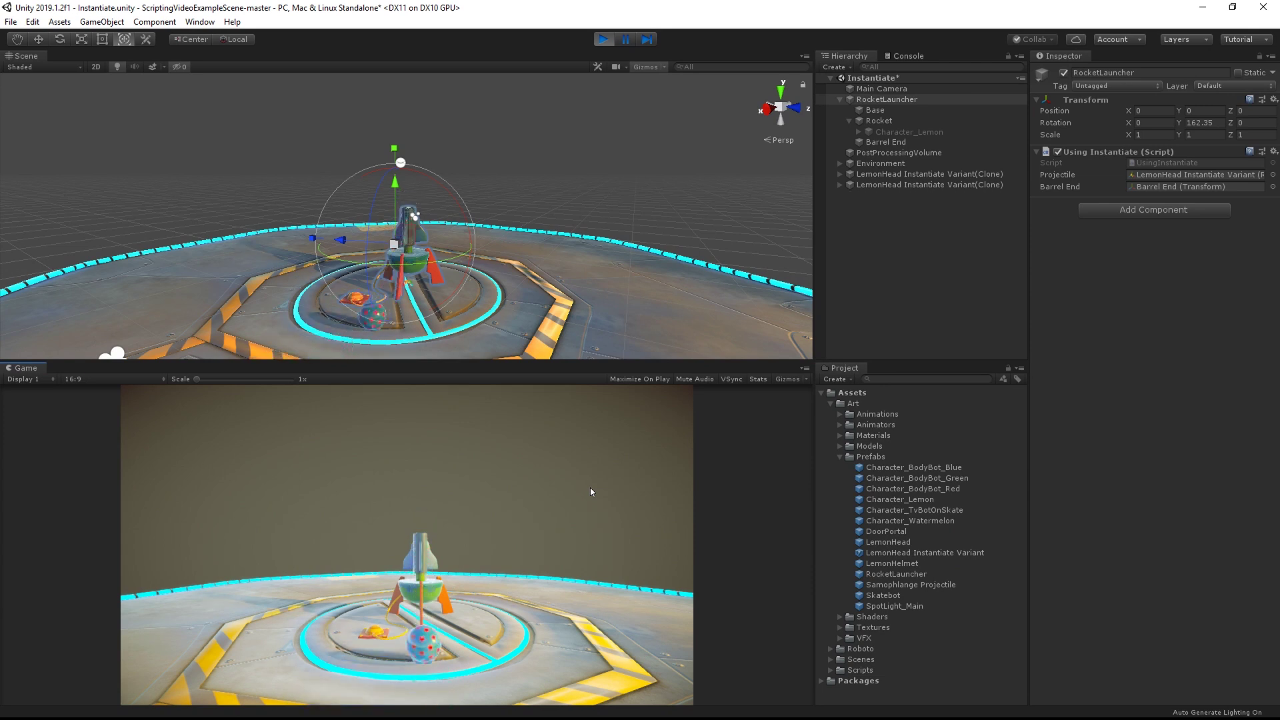
pyautogui.click(604, 40)
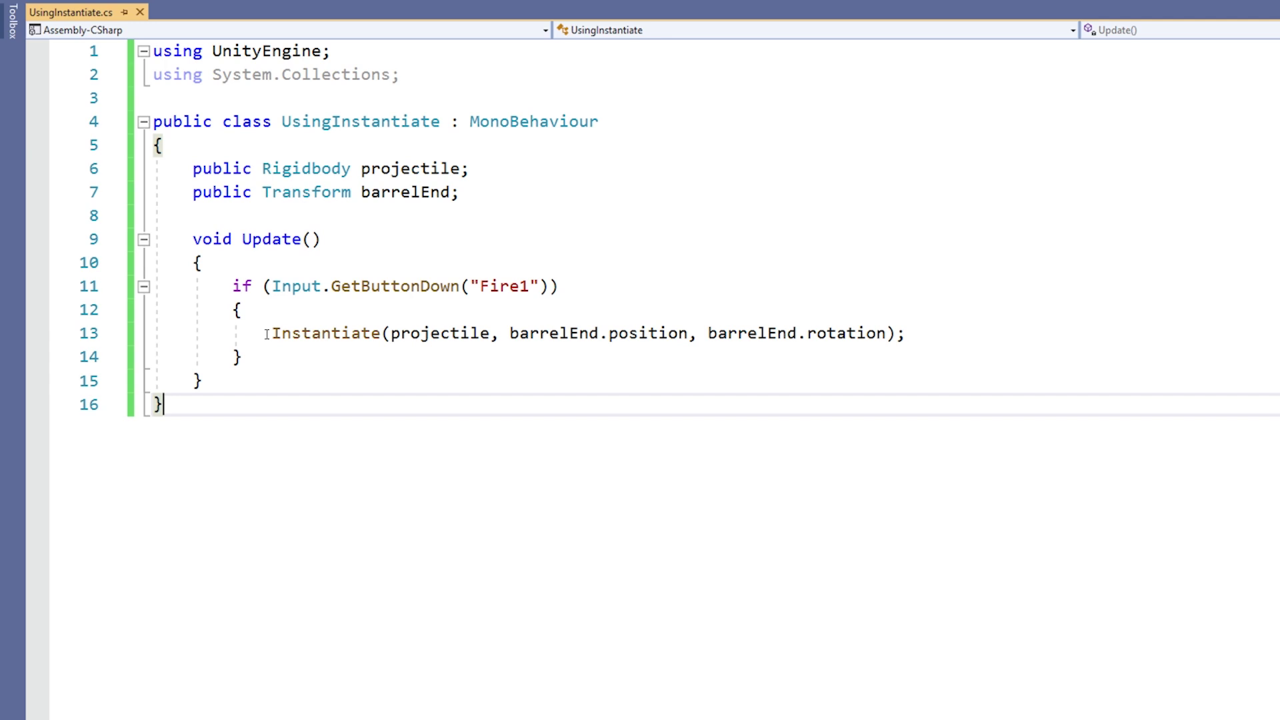
# - Select the Instantiate call through barrelEnd.position in the script
pyautogui.moveTo(263, 334); pyautogui.dragTo(906, 335)
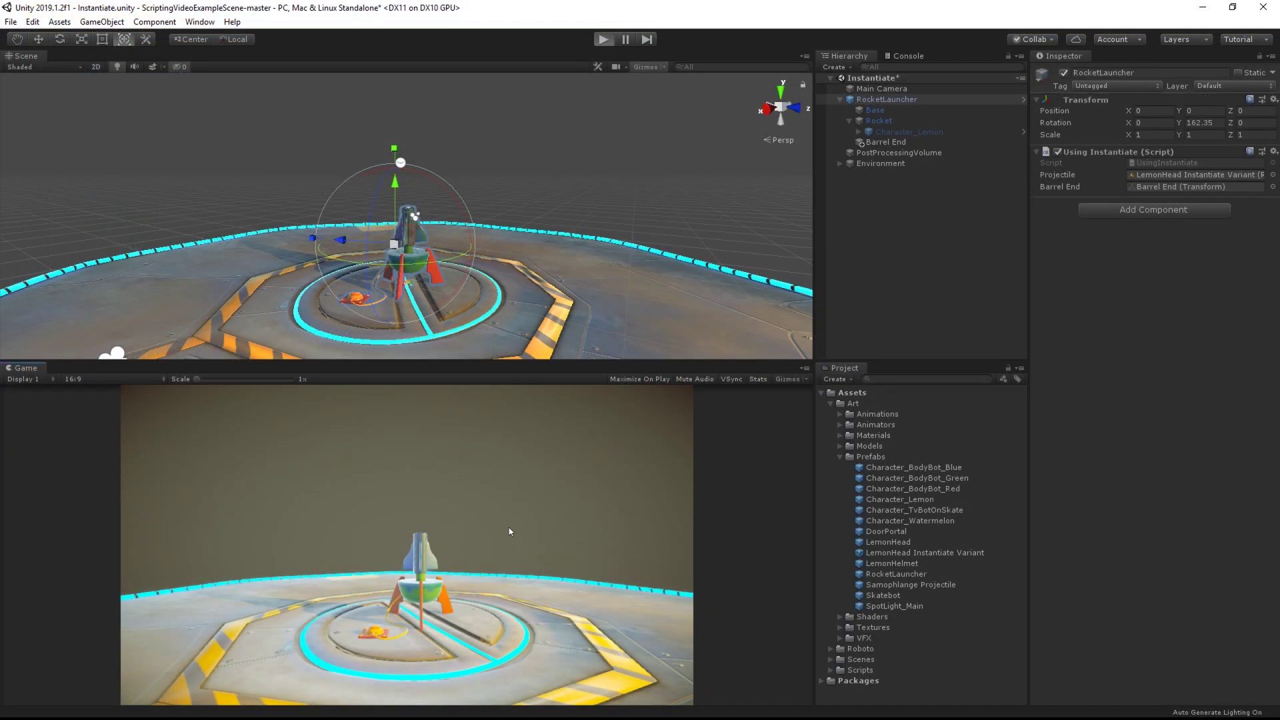
# - Fire three lemons upward from the rocket, select the Floor, and stop play mode
pyautogui.click(508, 527)
pyautogui.click(509, 527)
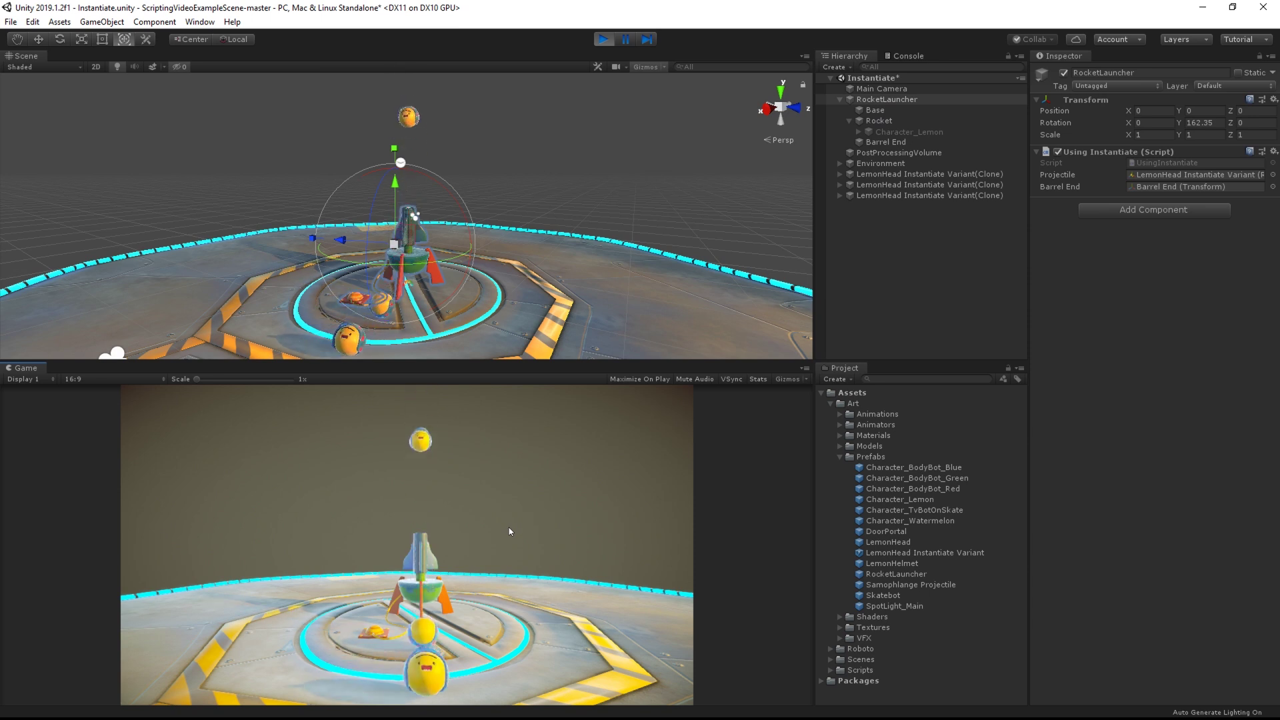
pyautogui.click(509, 527)
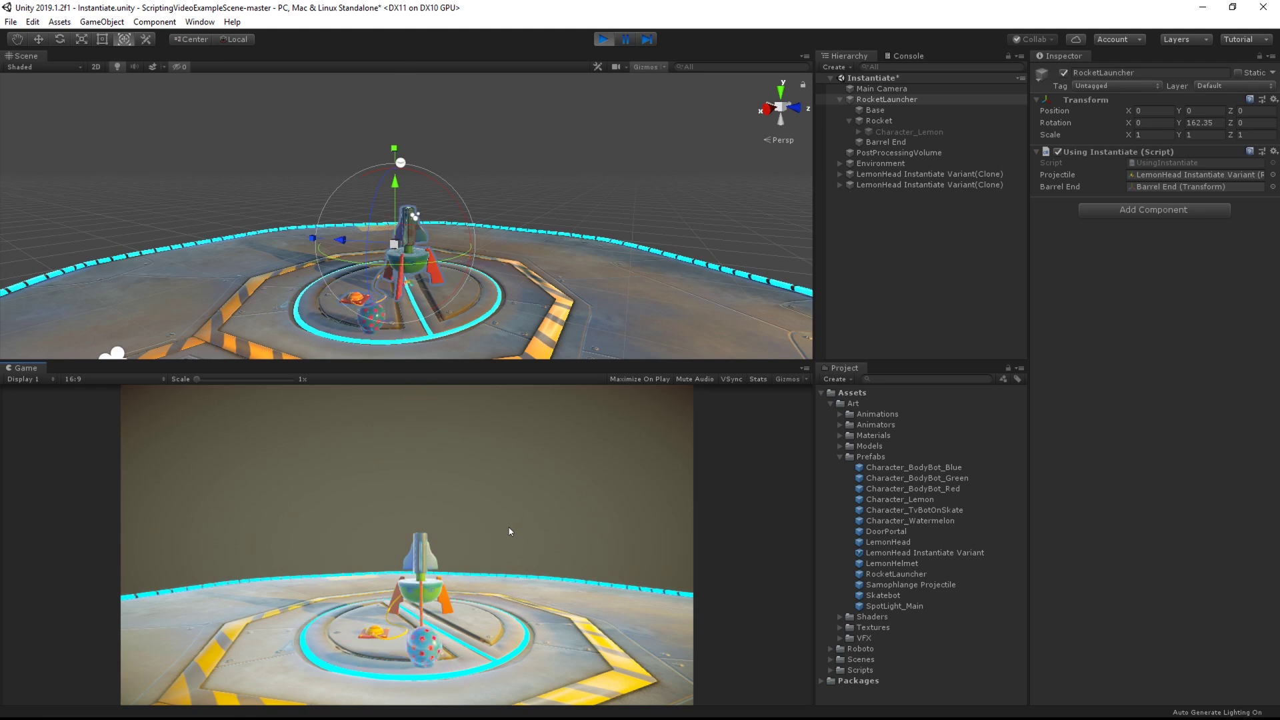
pyautogui.click(524, 308)
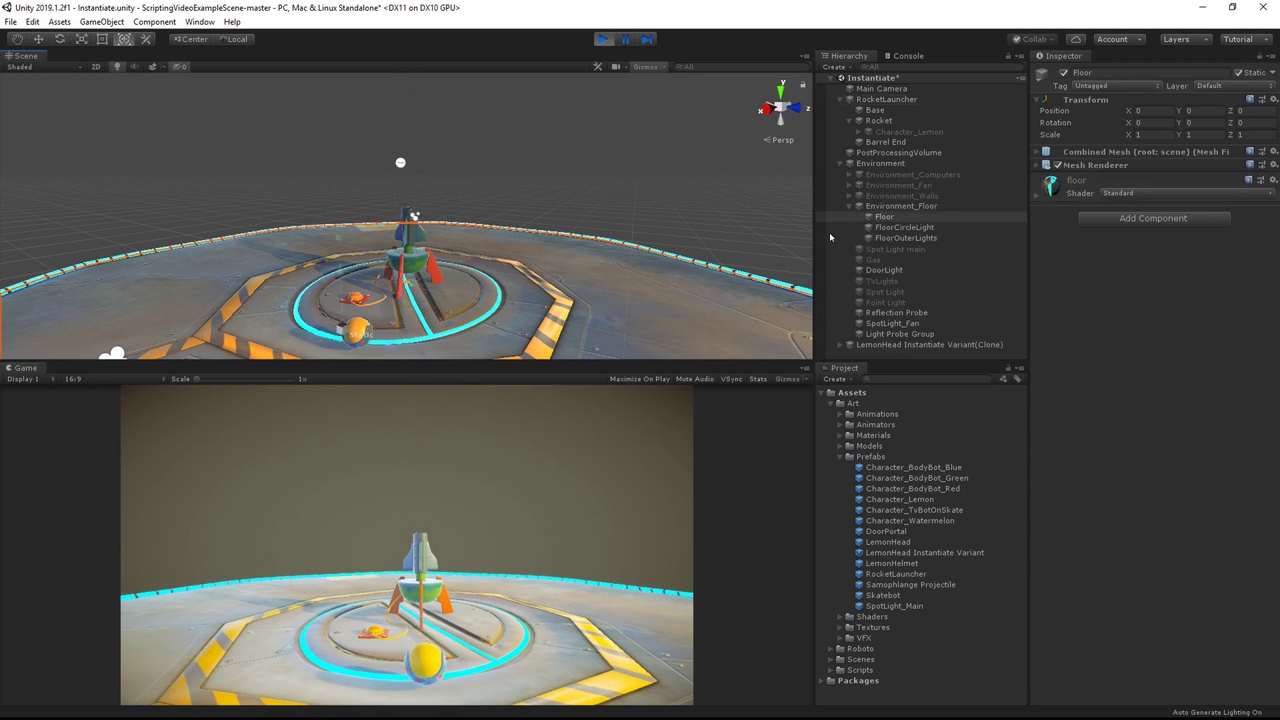
pyautogui.click(604, 38)
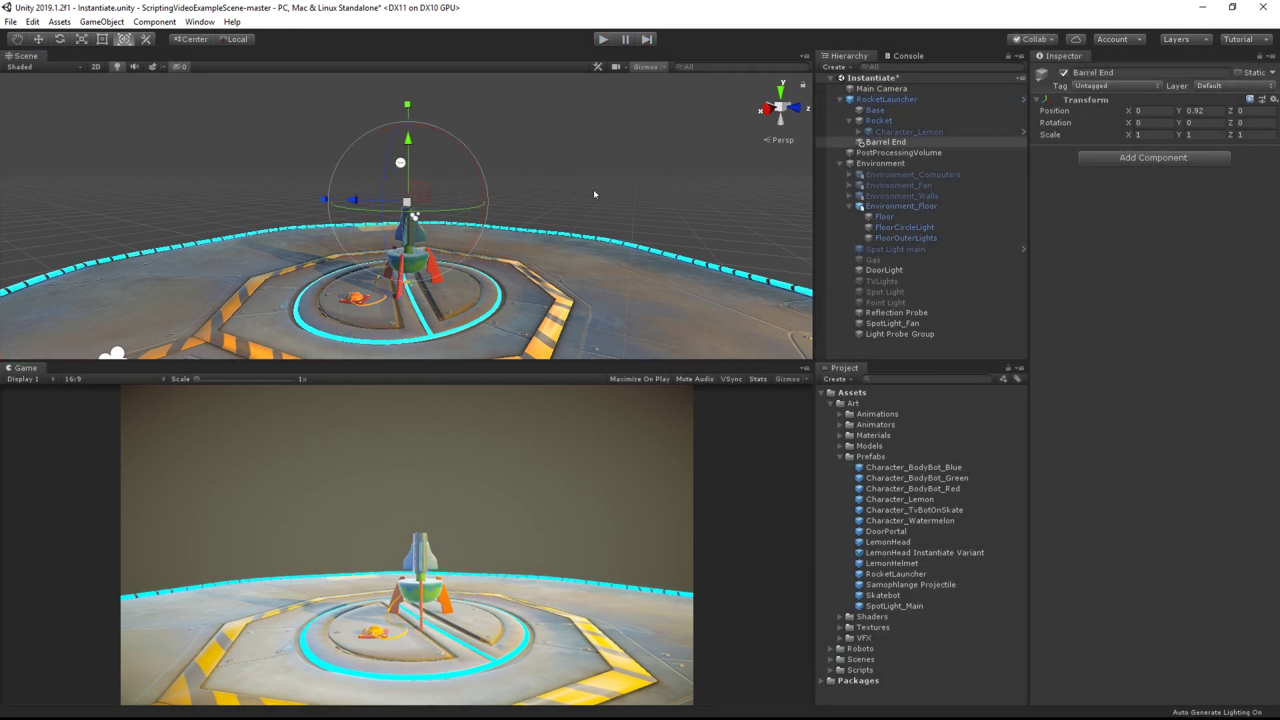